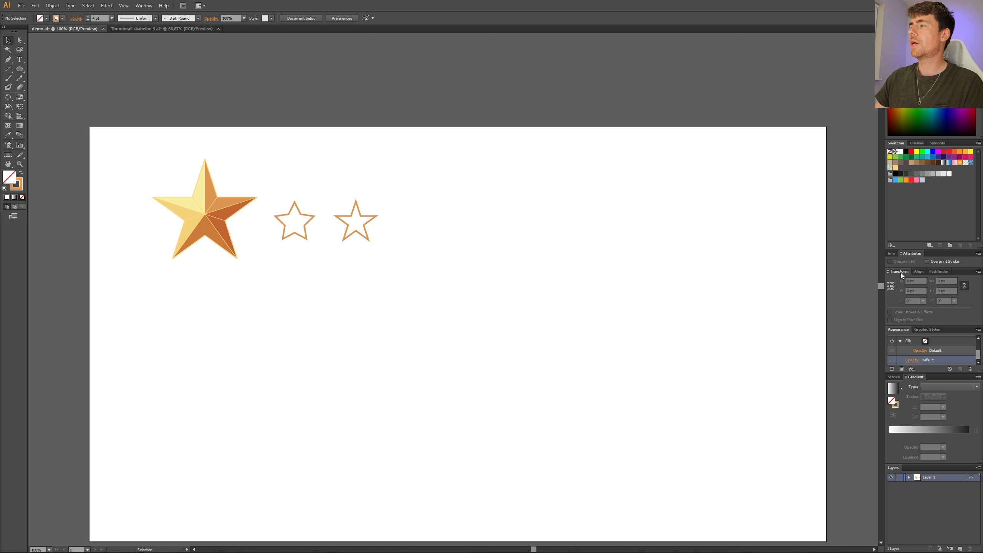
click(979, 272)
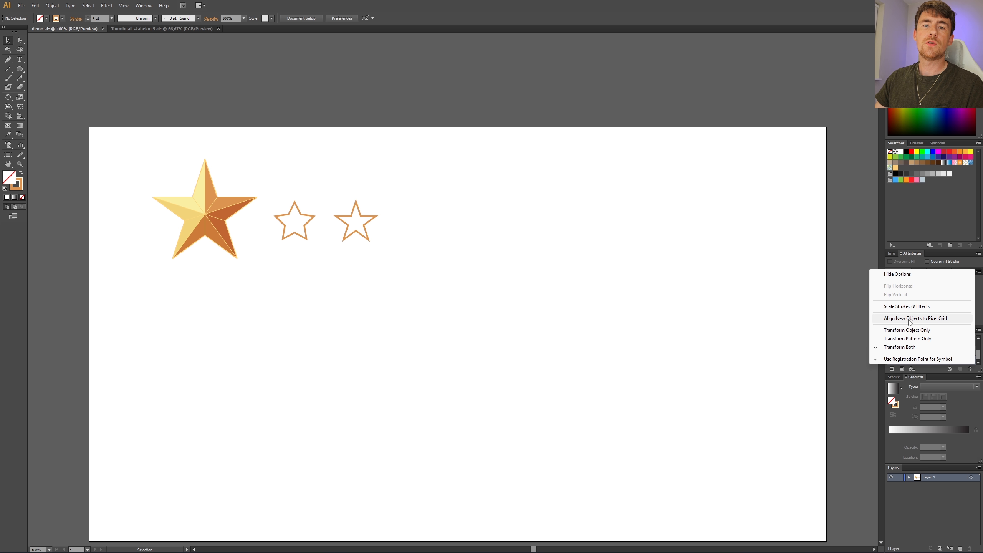
click(832, 318)
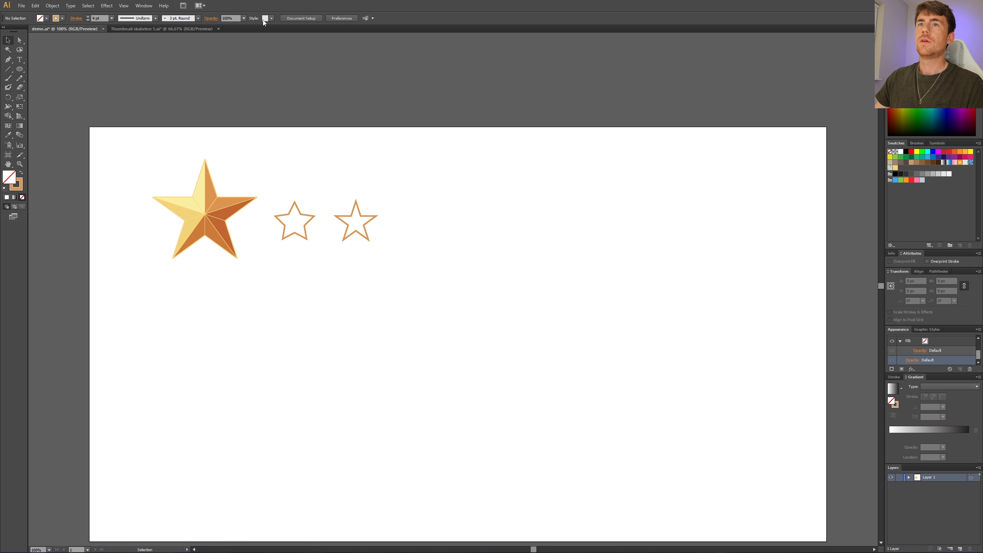
click(143, 6)
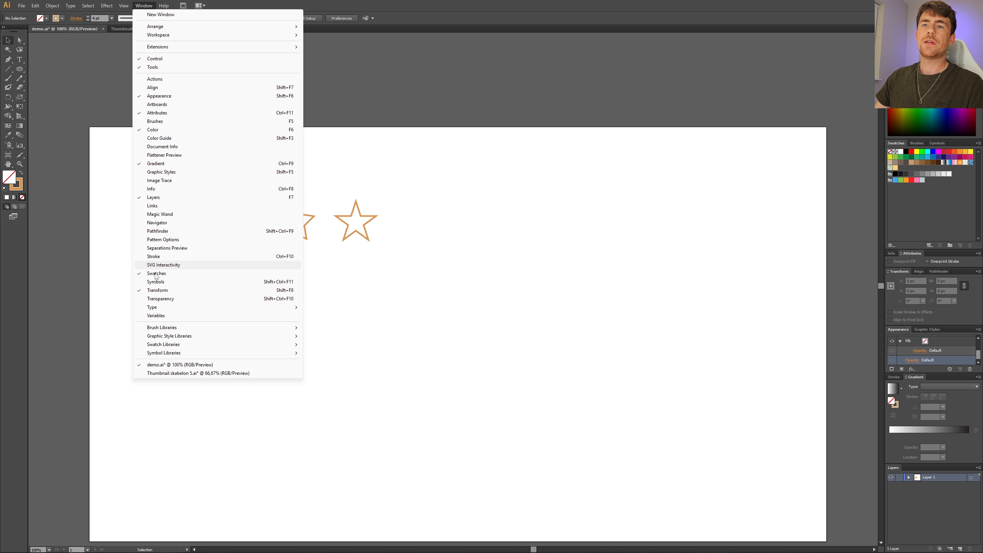
click(305, 265)
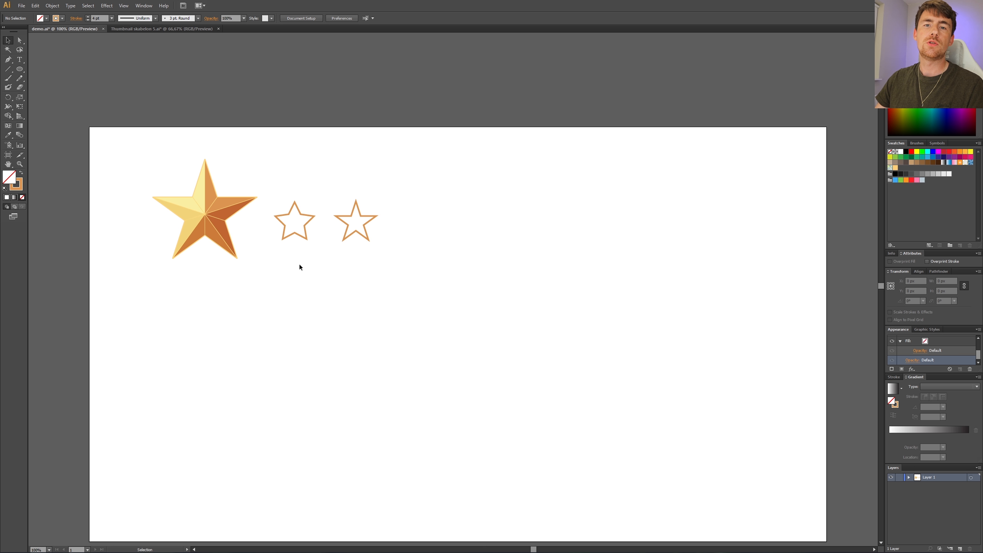
Step: Create a five-pointed star with Radius 1 of 100 px and Radius 2 of 50 px in the empty area beside the outlined stars
click(19, 69)
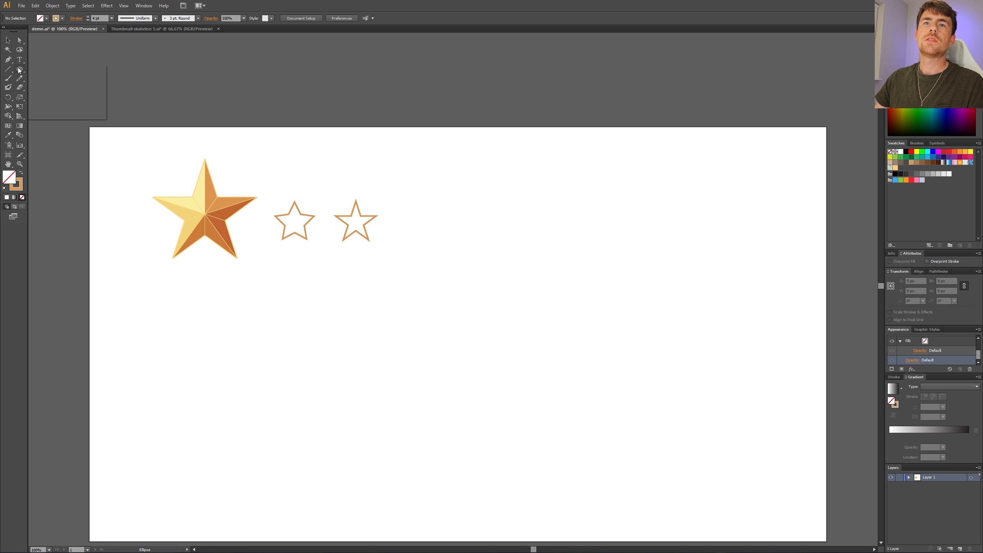
click(54, 106)
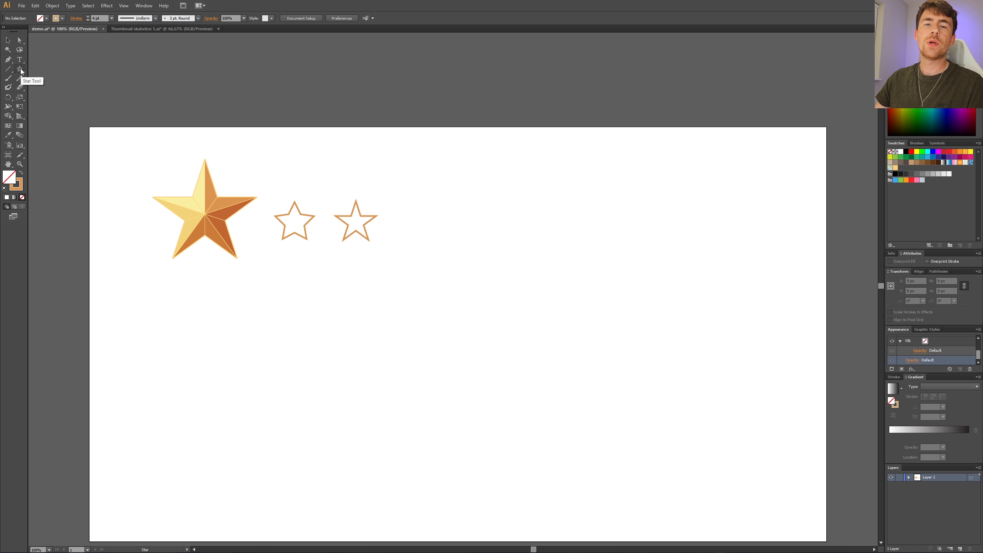
click(461, 270)
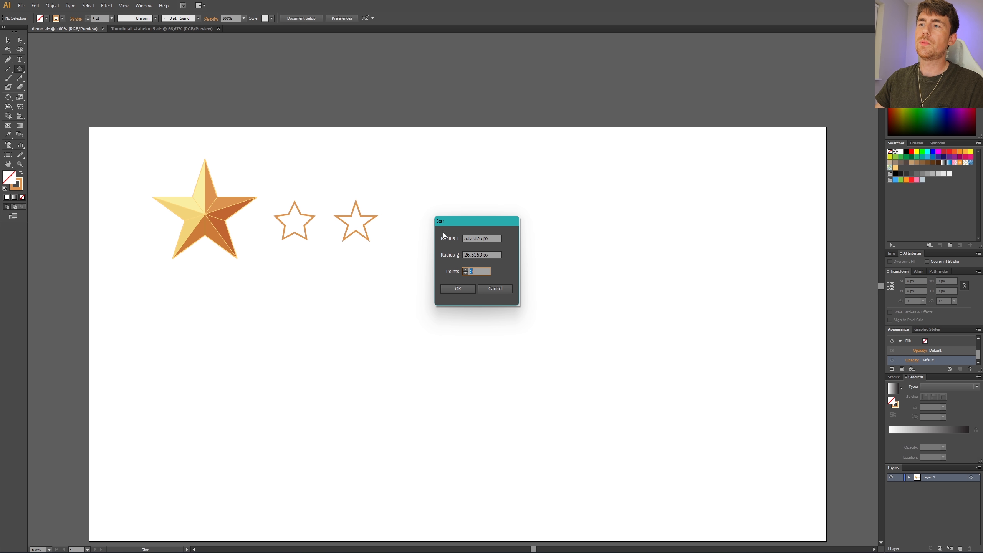
click(495, 238)
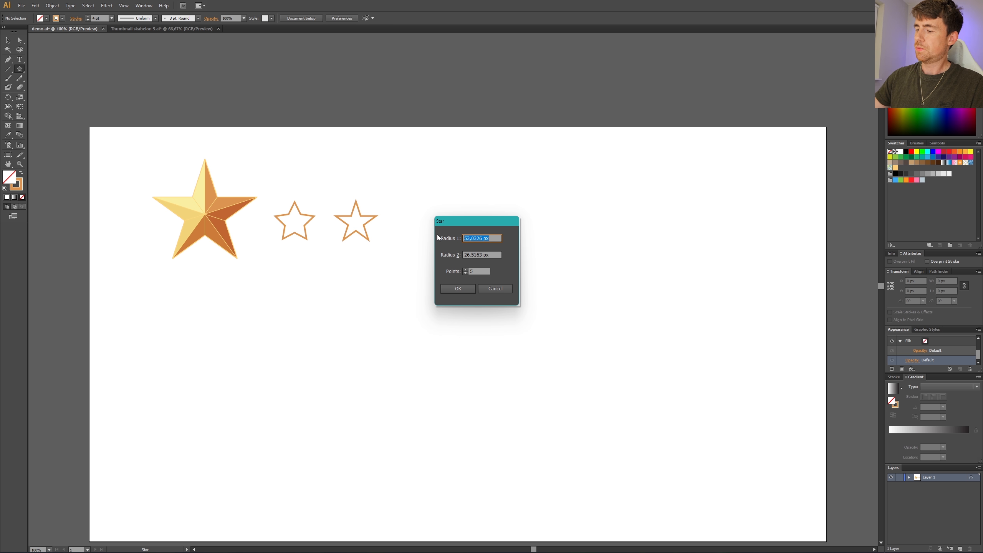
text(100)
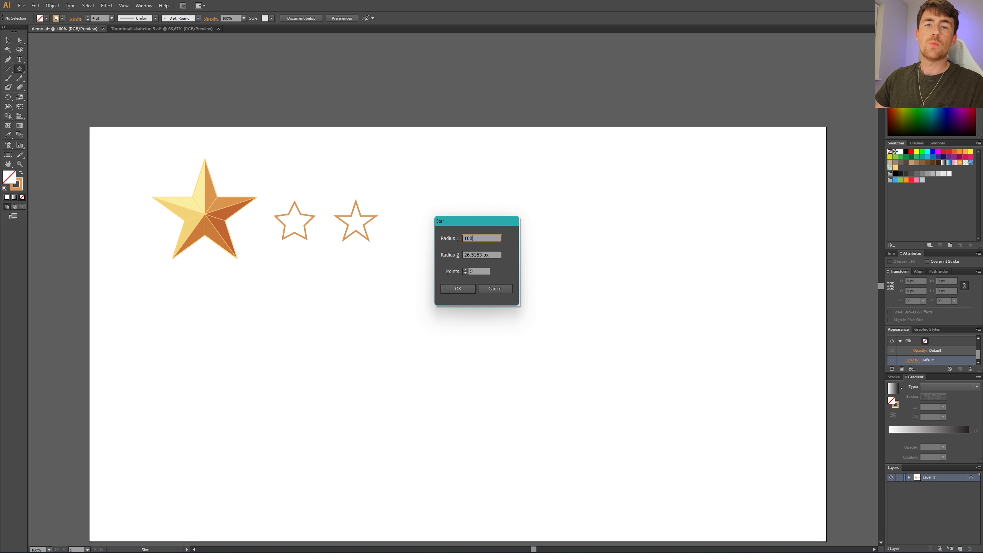
key(Tab)
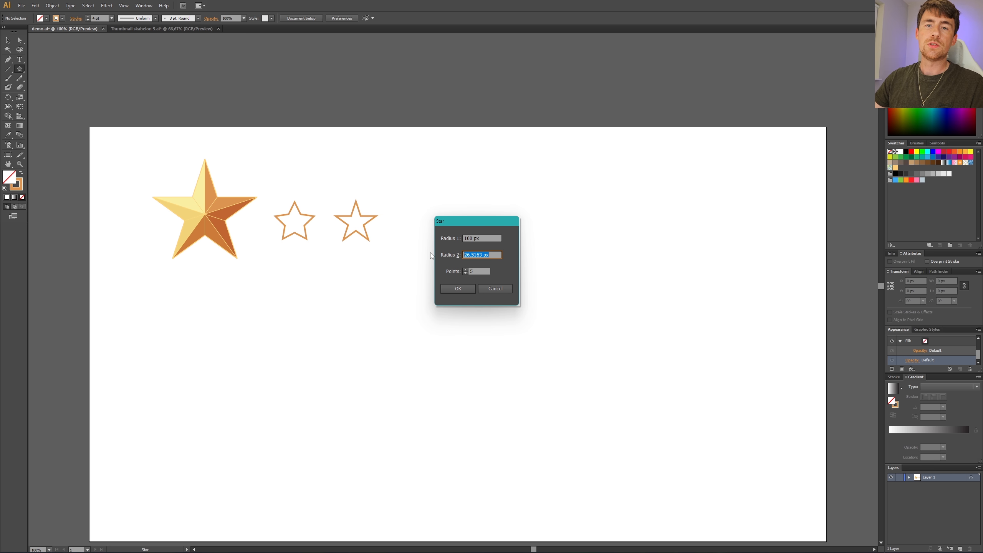
text(50)
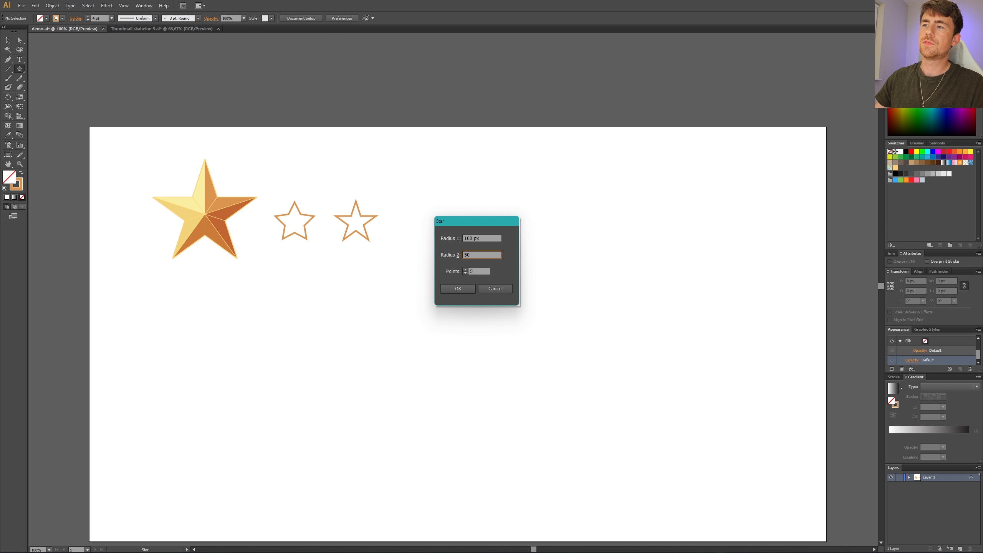
click(459, 290)
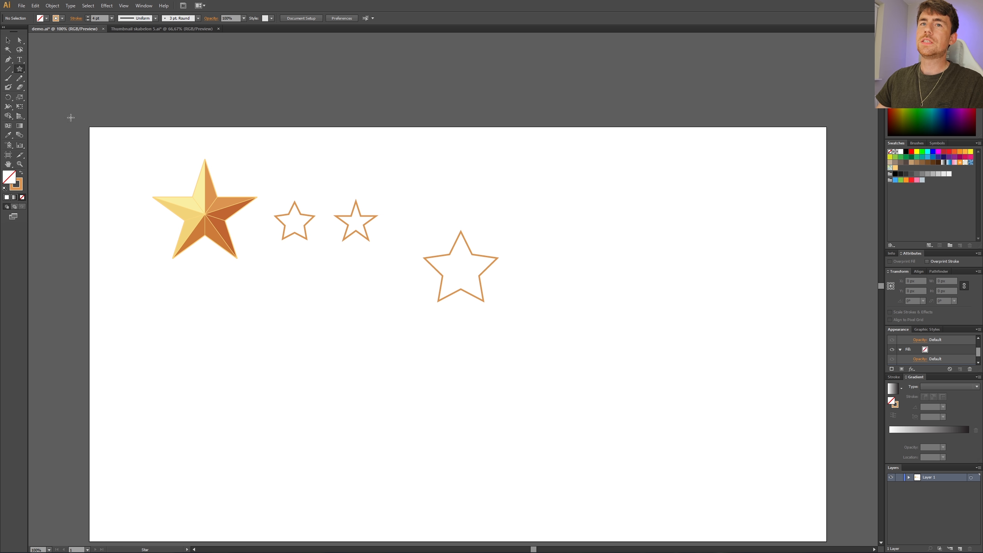
Step: Draw three straight construction lines across the new star, each joining an outer tip to the opposite inner corner, so they cross at its centre
click(19, 164)
drag(394, 205, 547, 358)
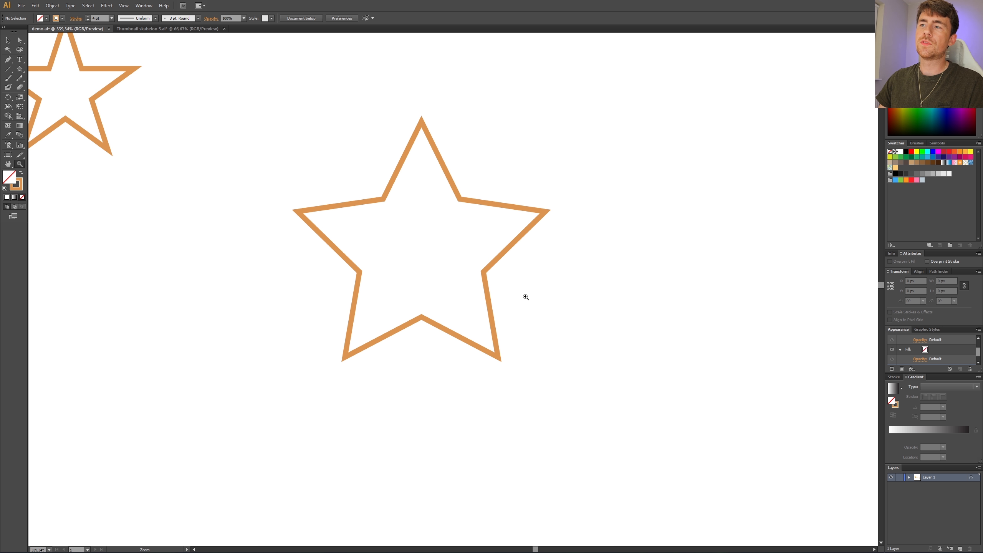
click(7, 70)
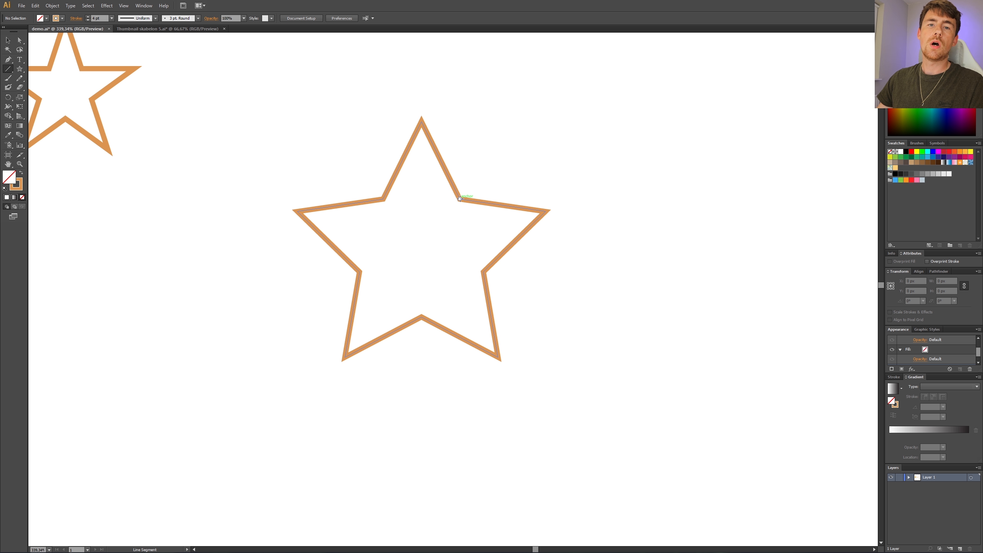
drag(460, 199, 345, 358)
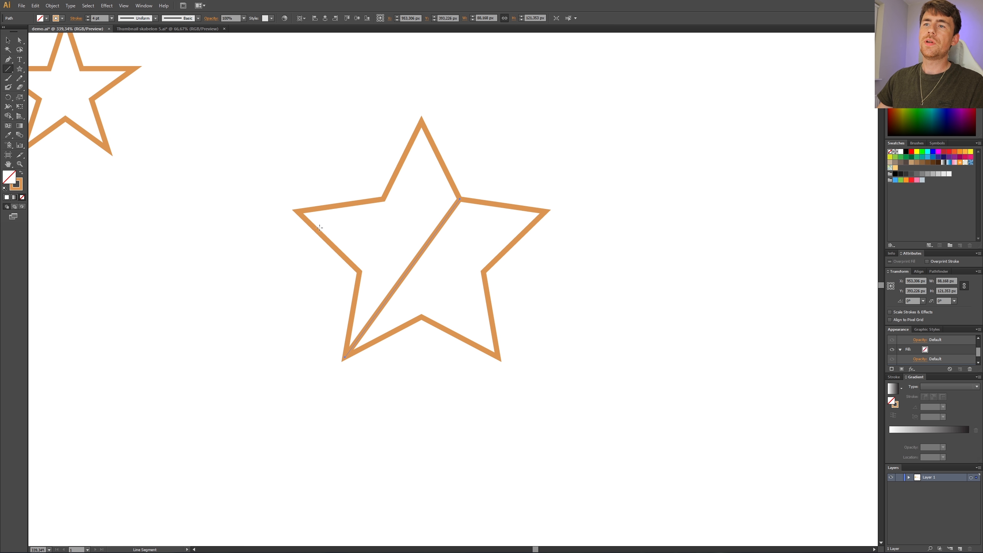
drag(298, 212, 483, 273)
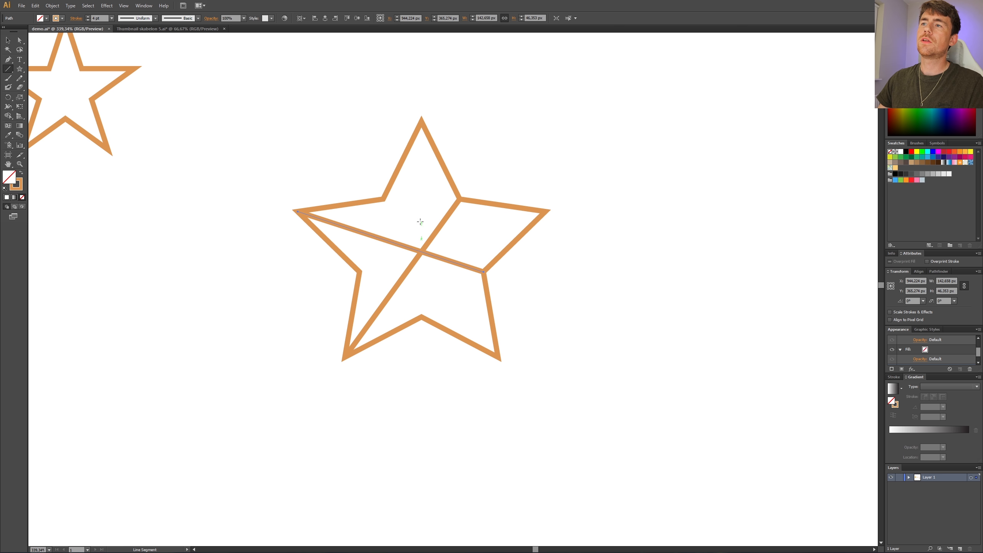
drag(421, 120, 422, 317)
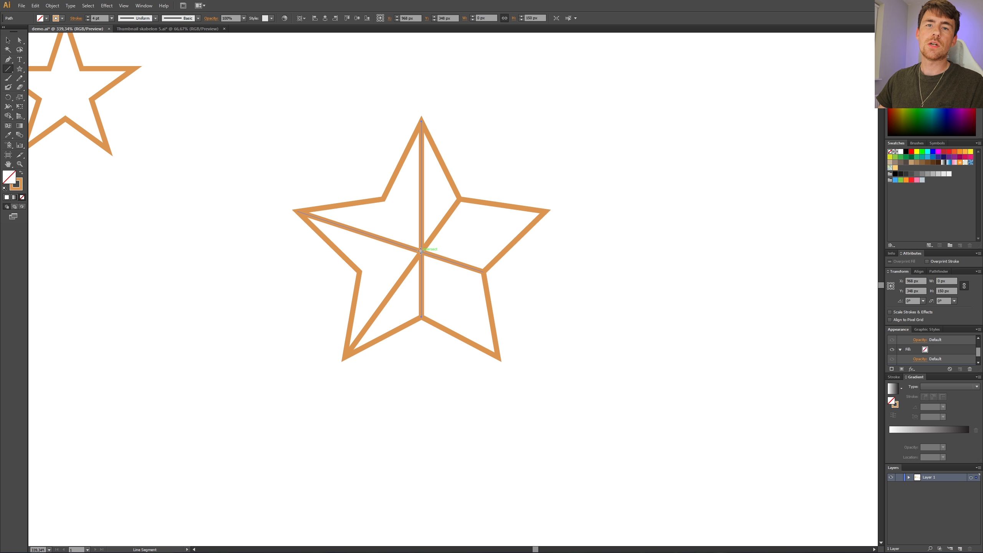
Step: Draw a 200 px circle from the crossing point of the construction lines, passing through the star's outer tips
key(z)
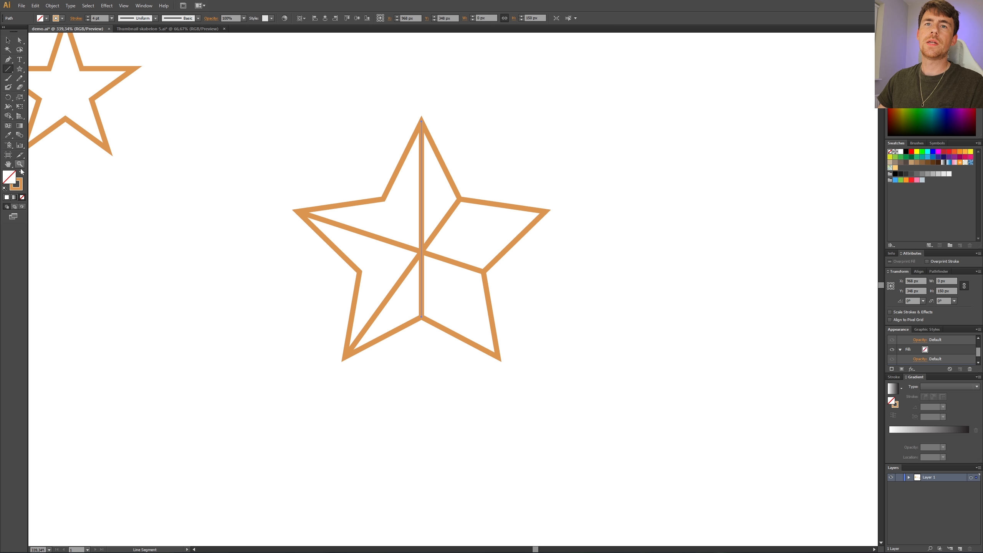
drag(261, 88, 584, 418)
key(v)
drag(312, 192, 603, 422)
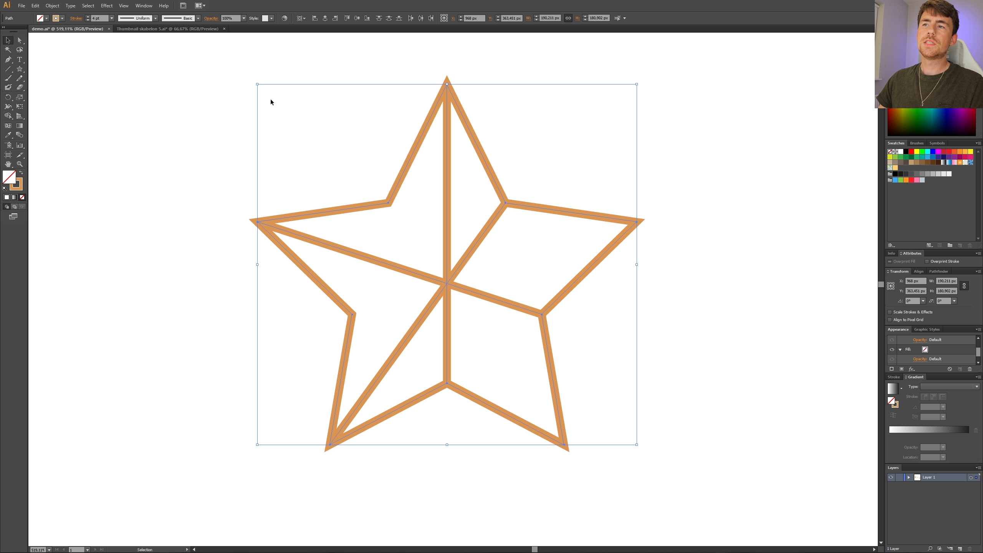
click(274, 138)
drag(22, 72, 45, 86)
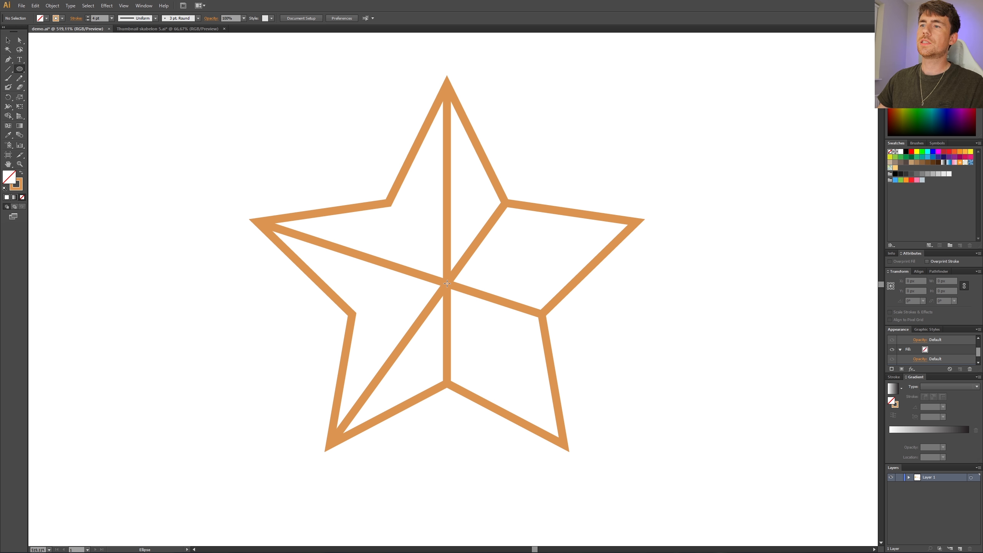
drag(447, 283, 478, 268)
key(alt)
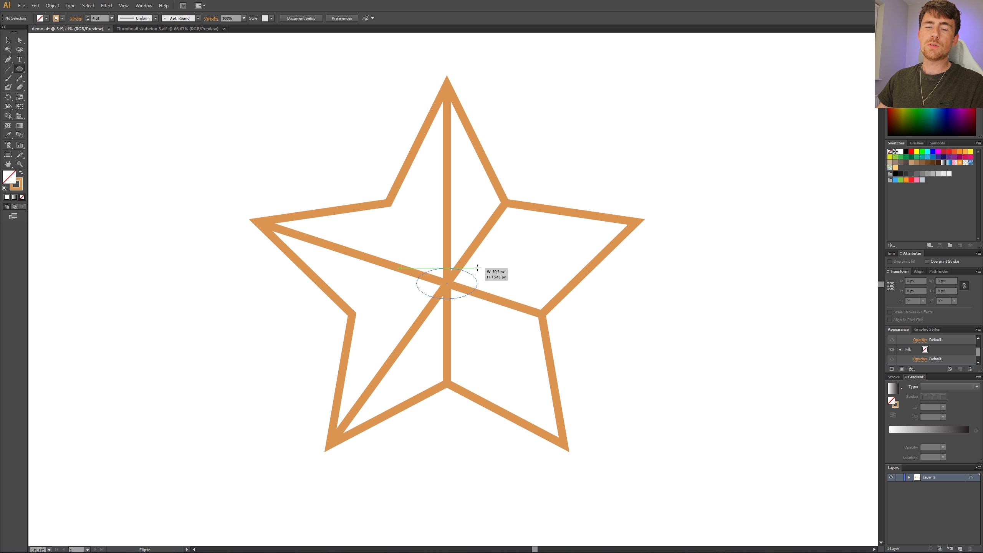
key(shift)
mouse_move(477, 268)
mouse_down()
mouse_move(495, 169)
mouse_move(515, 143)
mouse_move(498, 85)
mouse_up()
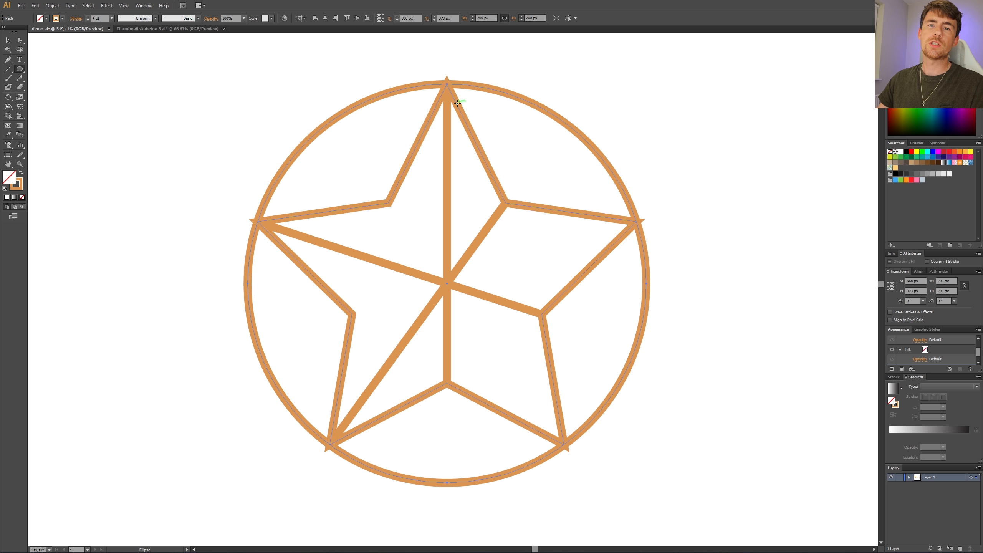
key(v)
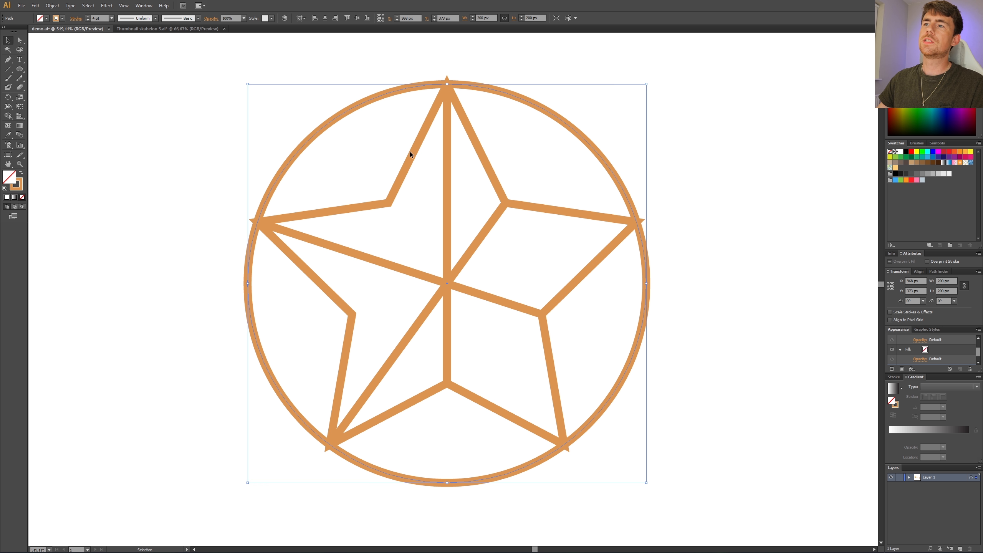
click(478, 152)
key(shift+x)
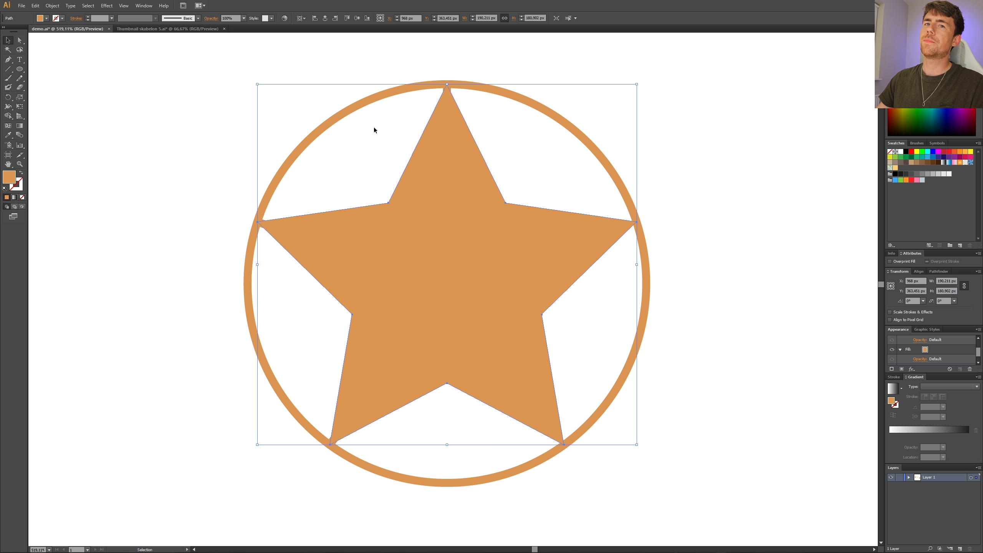
key(shift+x)
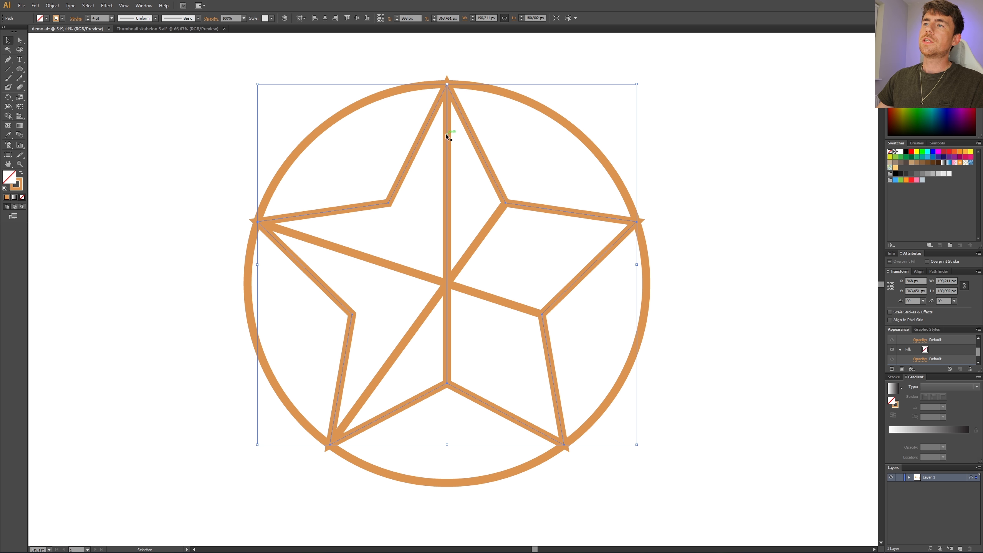
Step: Delete the three construction lines inside the star, keeping the star and the circle
click(445, 134)
key(Delete)
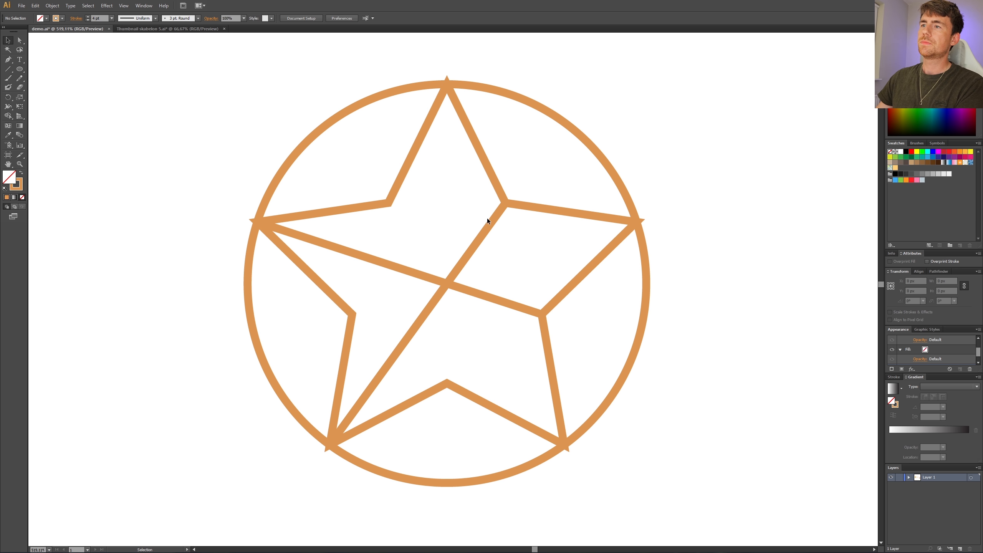
click(489, 220)
key(Delete)
click(427, 276)
key(Delete)
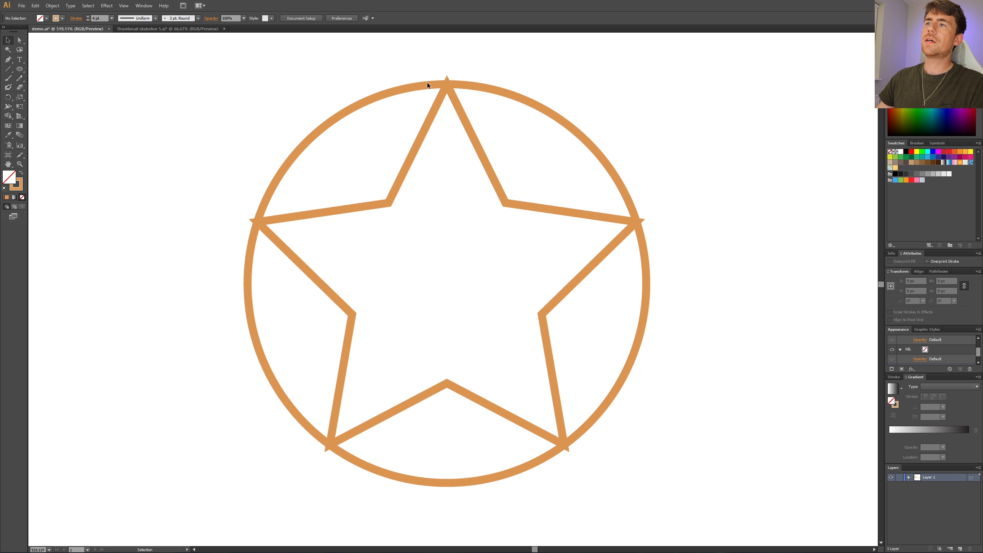
Step: Group the star with its surrounding circle and scale the group proportionally to a height of 150 px
drag(367, 70, 514, 204)
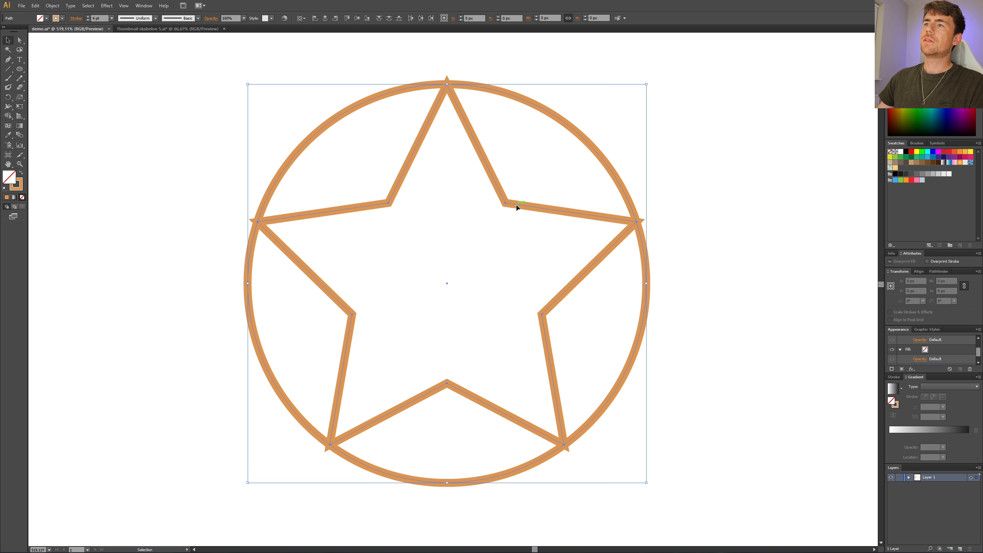
right_click(473, 78)
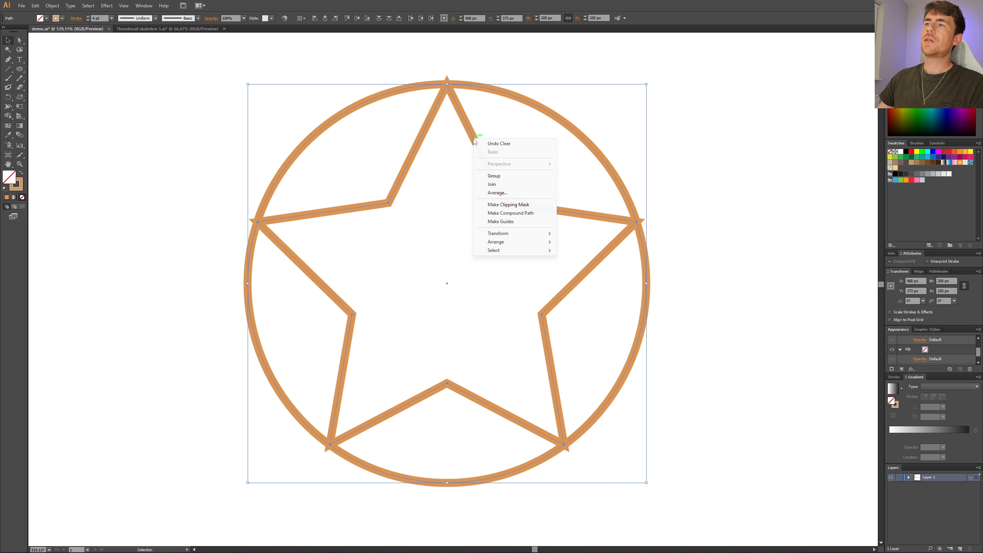
click(496, 179)
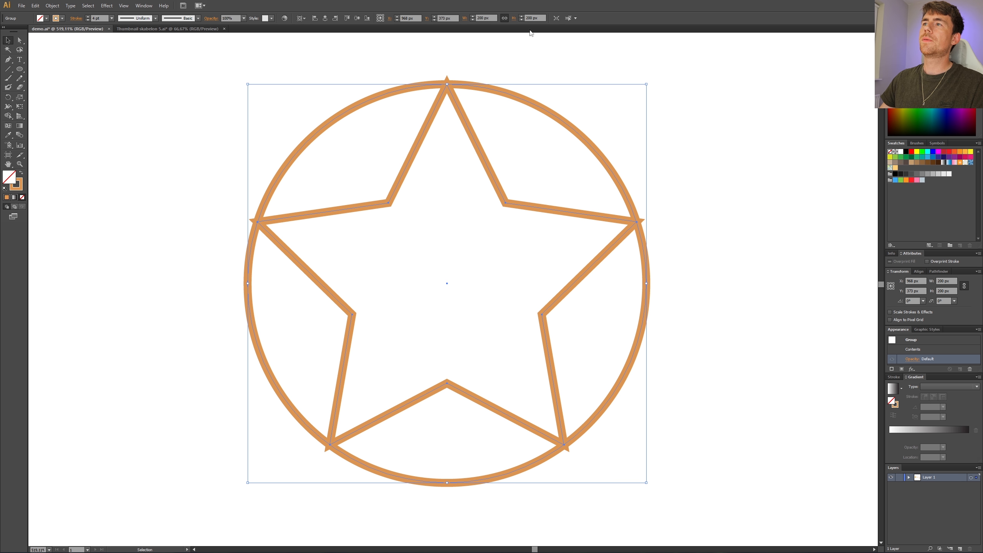
click(534, 18)
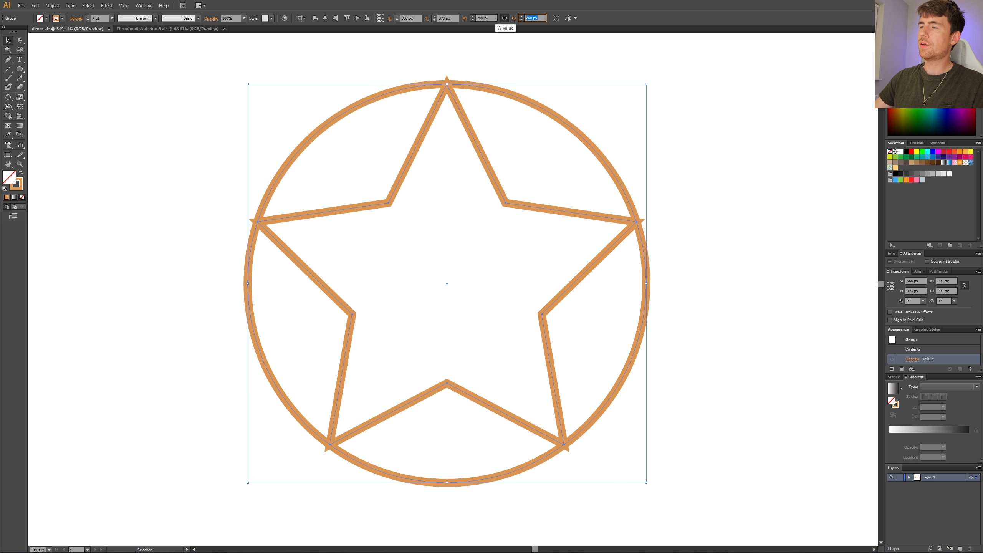
text(150)
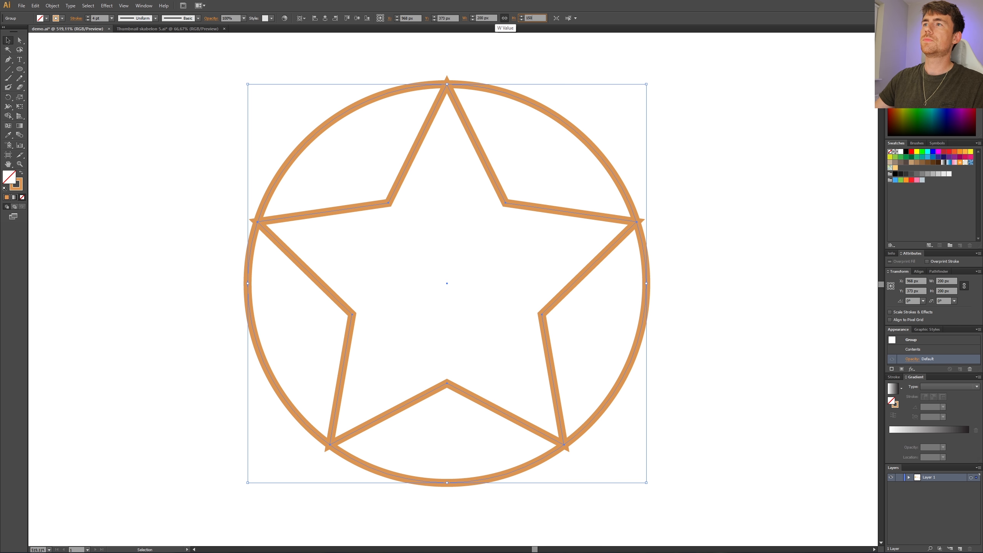
key(Return)
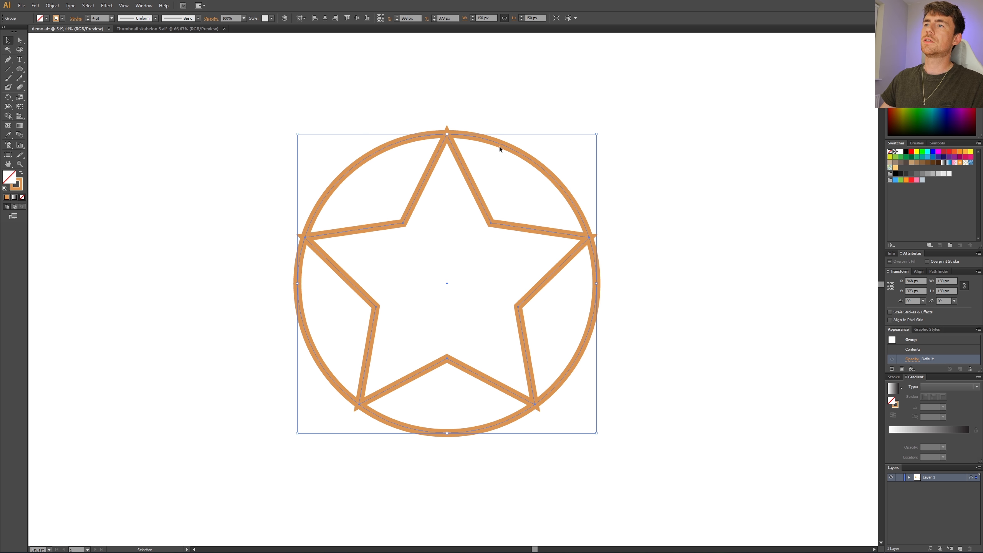
Step: Ungroup the star and circle, delete the circle, and select the remaining star
right_click(453, 135)
click(503, 103)
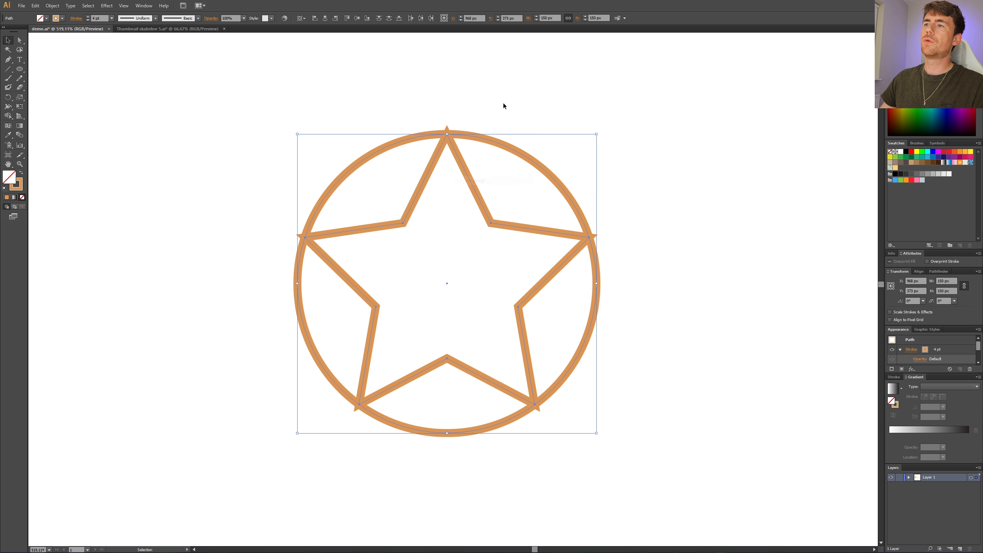
drag(503, 110, 501, 167)
key(Delete)
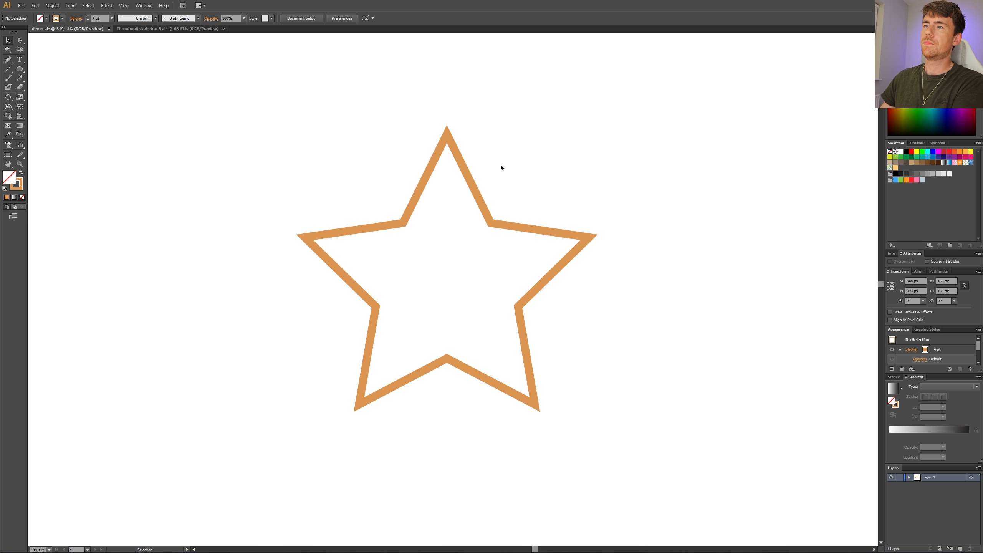
drag(463, 190, 462, 191)
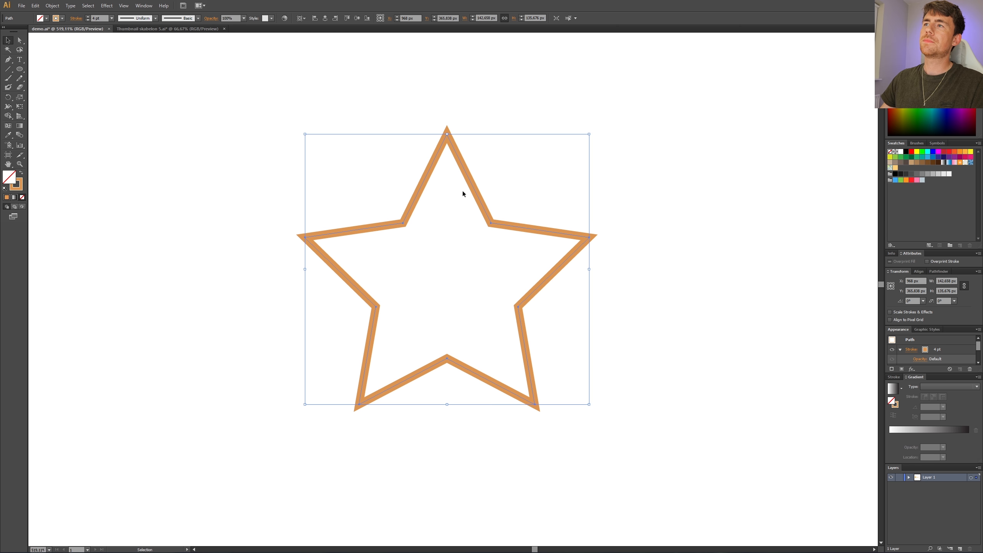